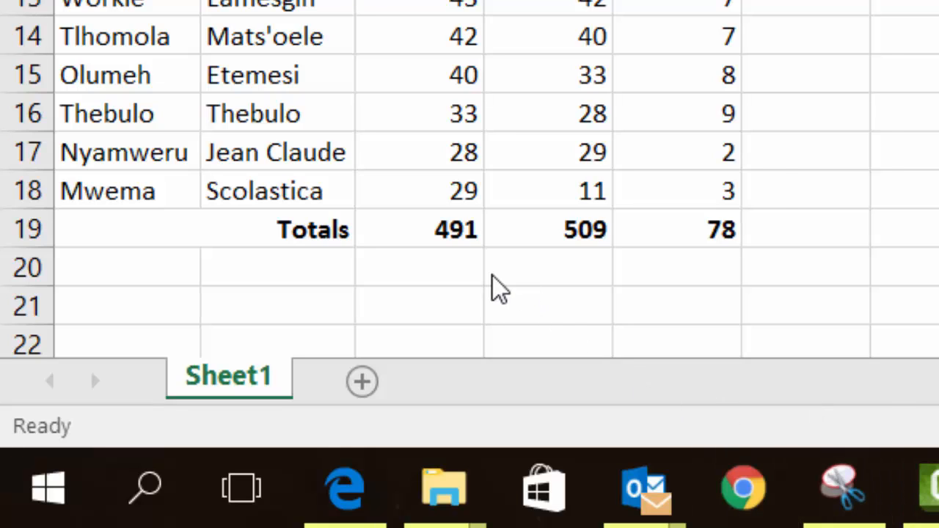
Merge and center cells A20 and B20 below the Totals row and enter the label "Average".
left_click(443, 269)
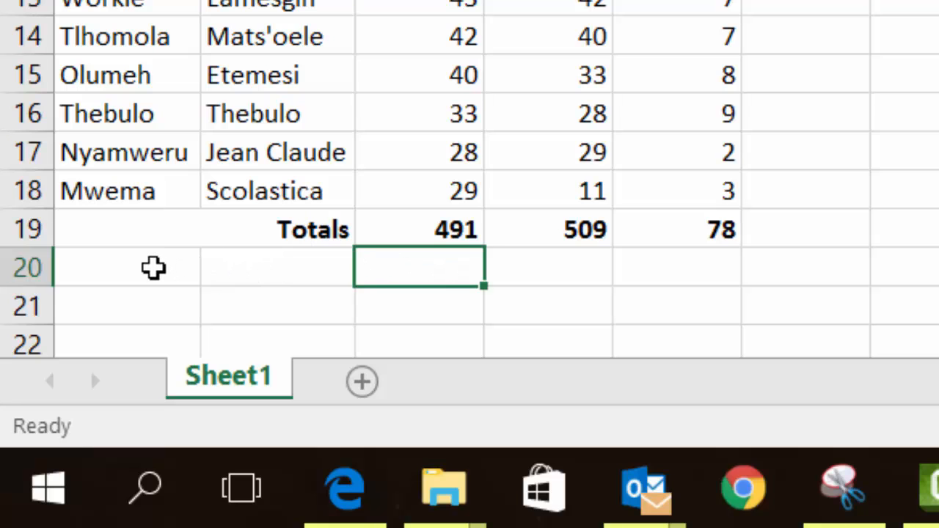
left_click_drag(153, 266, 253, 277)
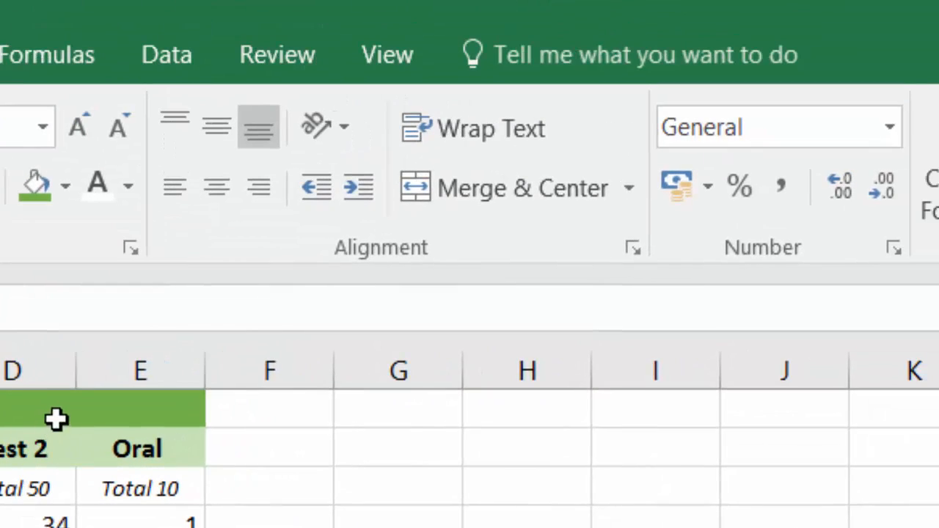
left_click(479, 187)
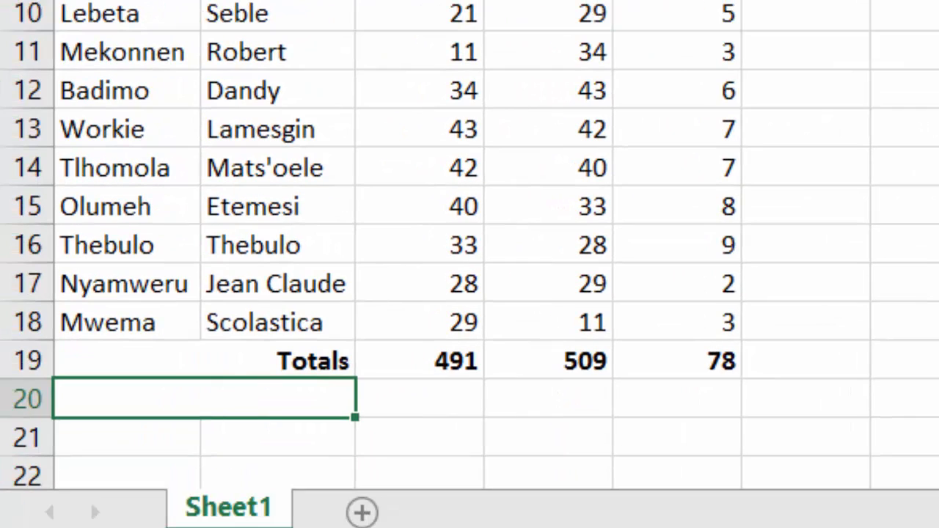
type("Average")
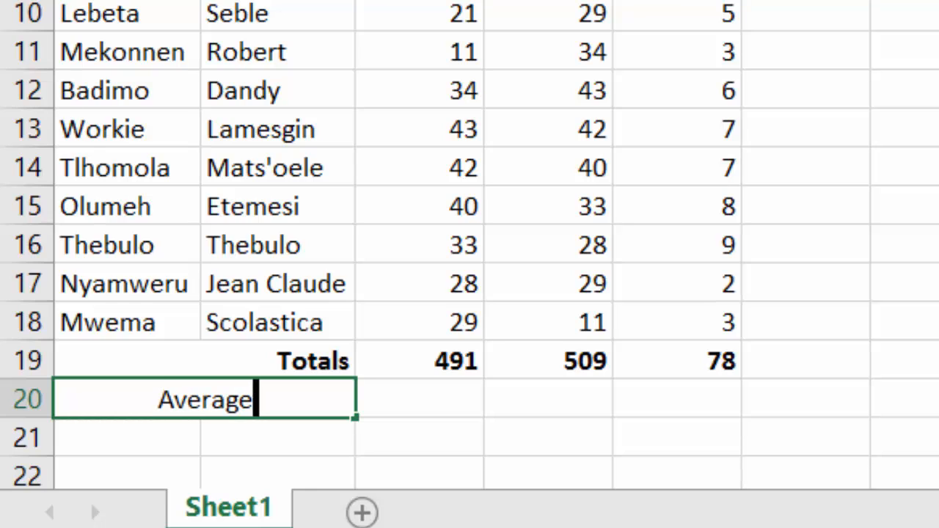
left_click(342, 433)
Make the "Average" label in row 20 bold and right-aligned.
left_click(291, 399)
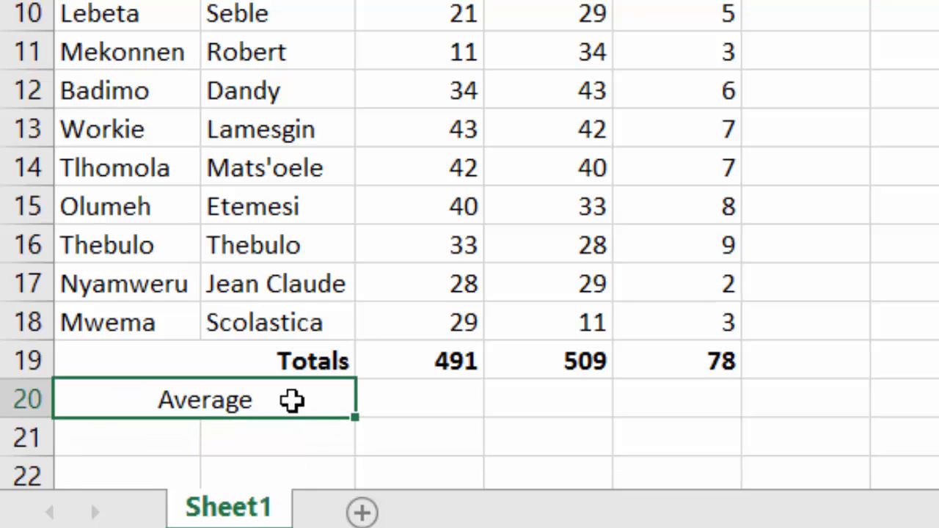
key("ctrl+b")
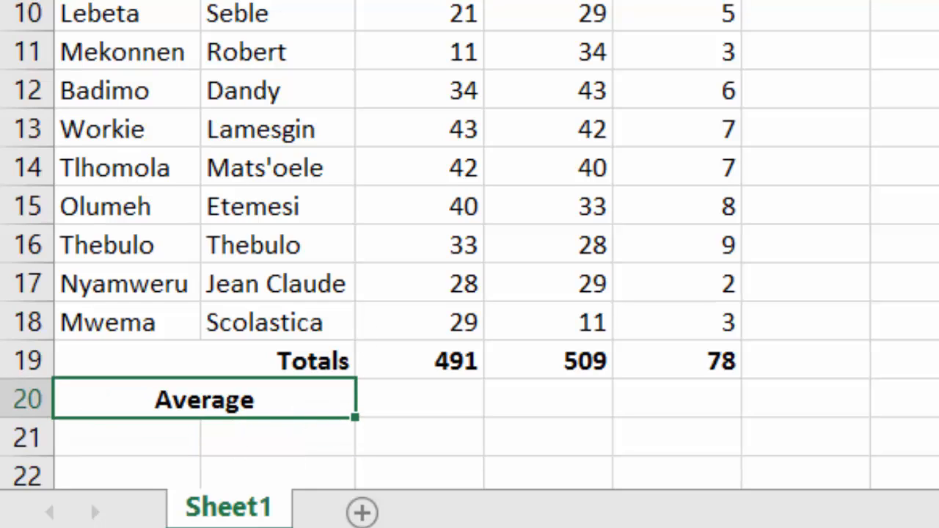
key("alt+h")
key("a")
key("r")
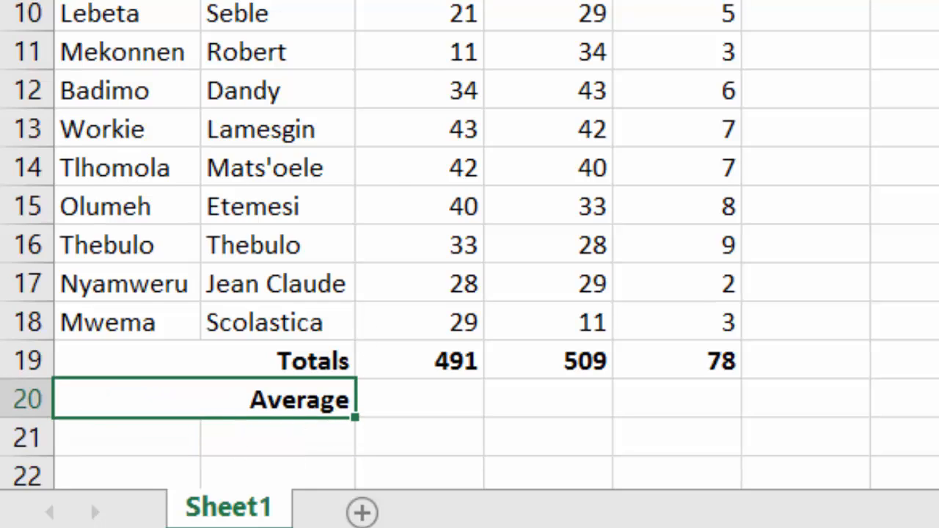
left_click(938, 167)
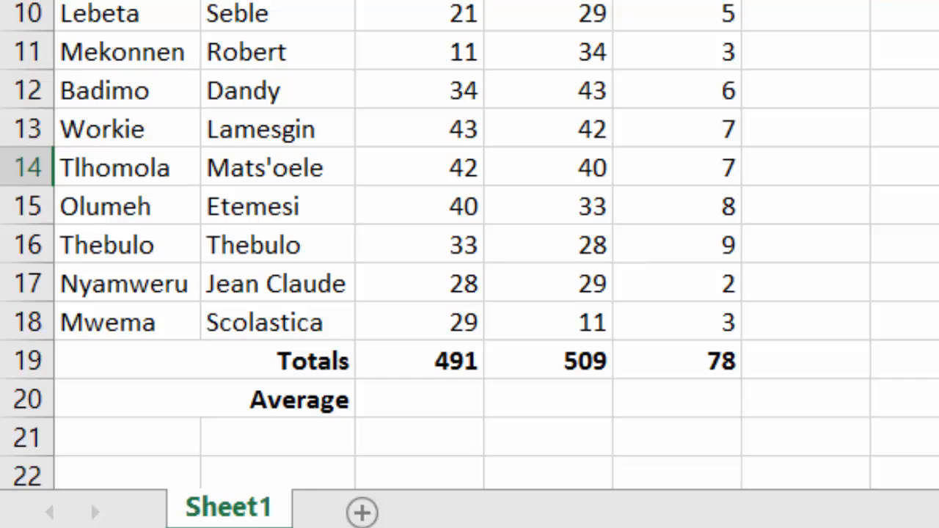
Enter the formula =Average(C4:C18) in cell C20 to average the Test 1 scores.
left_click(433, 402)
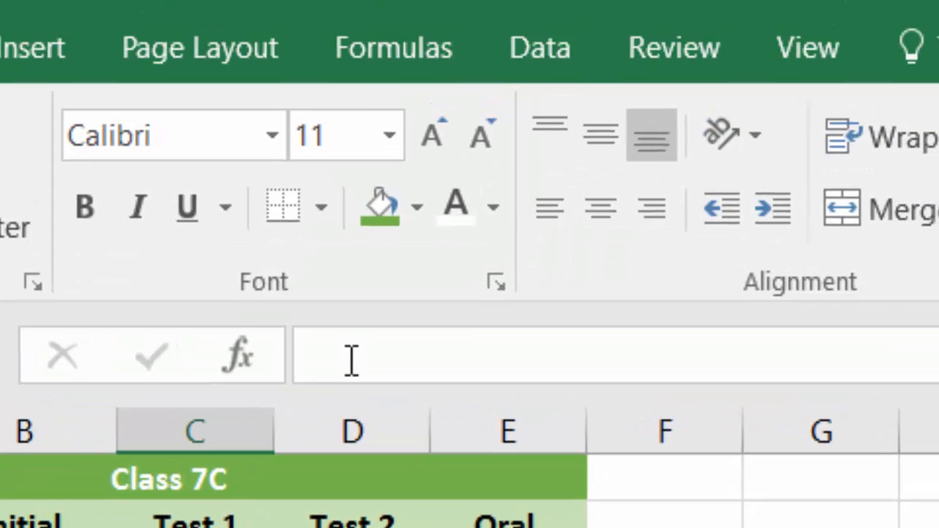
left_click(350, 359)
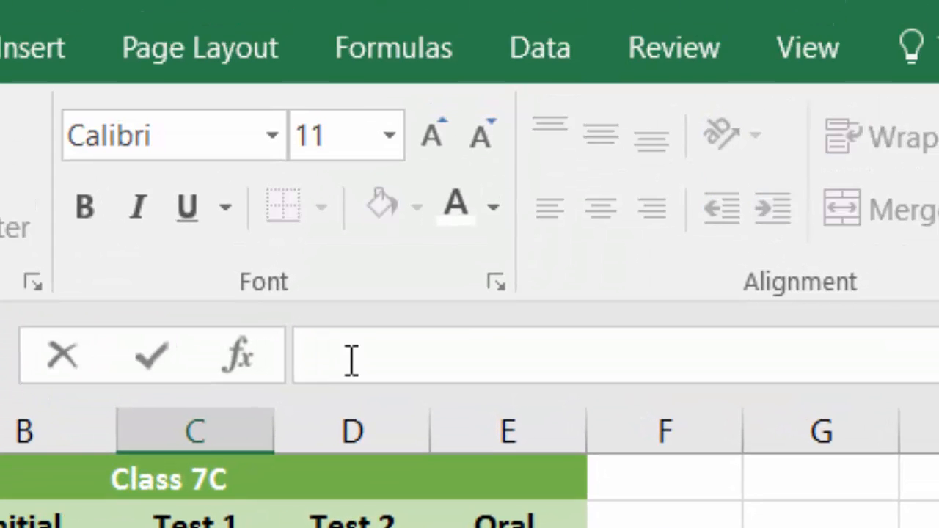
type("=")
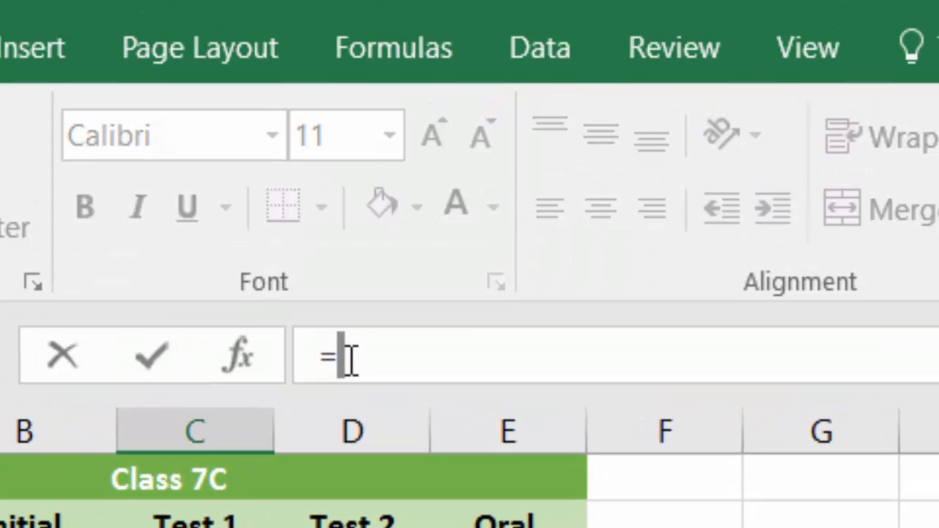
type("Average")
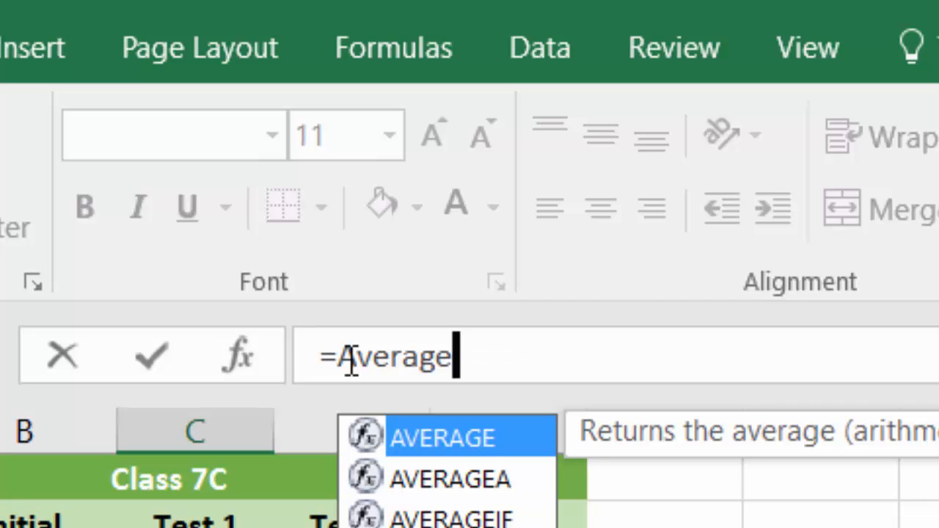
type("(")
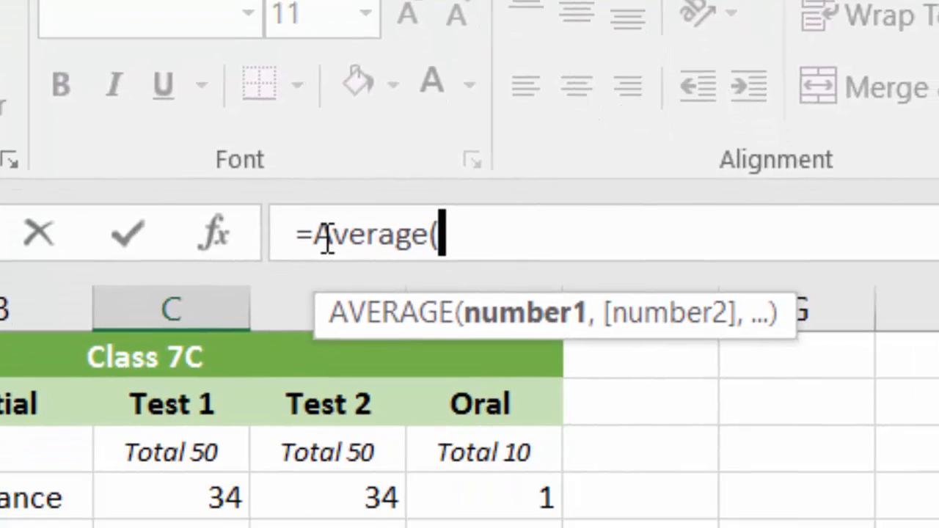
type("C4")
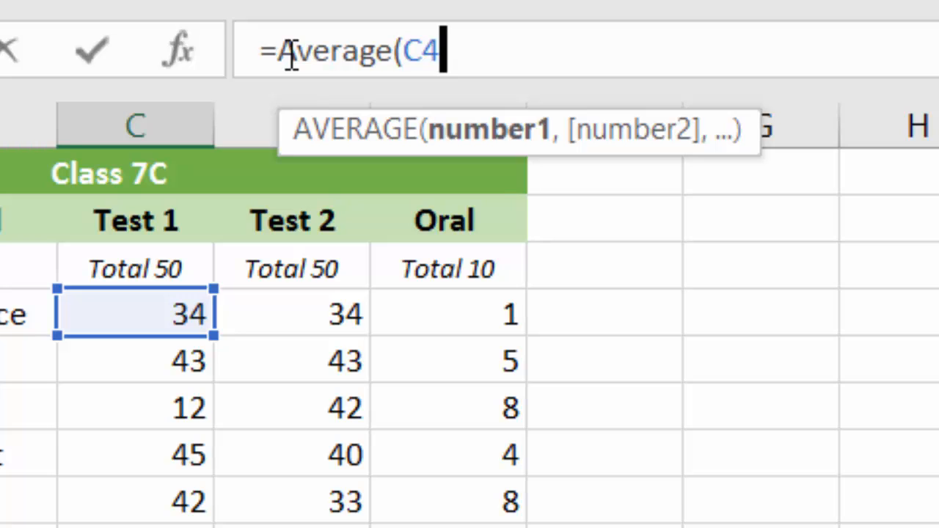
type(":")
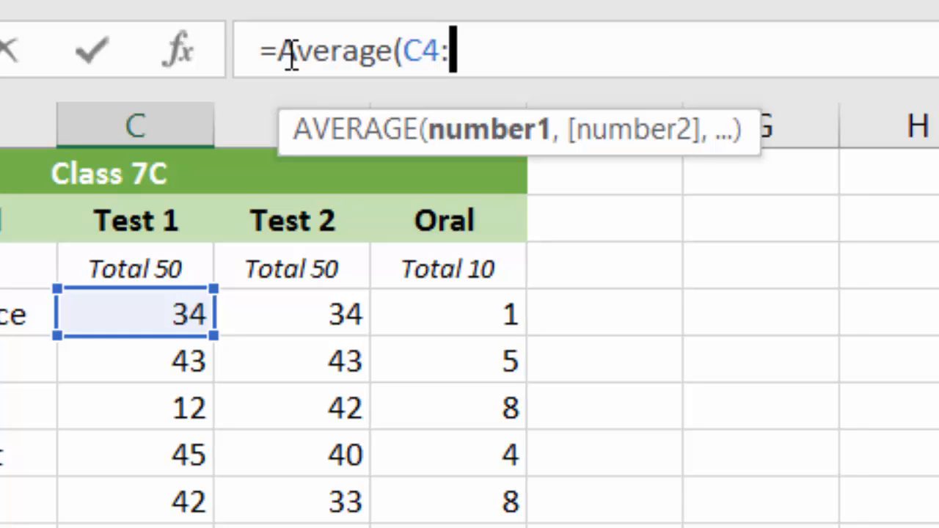
type("C18")
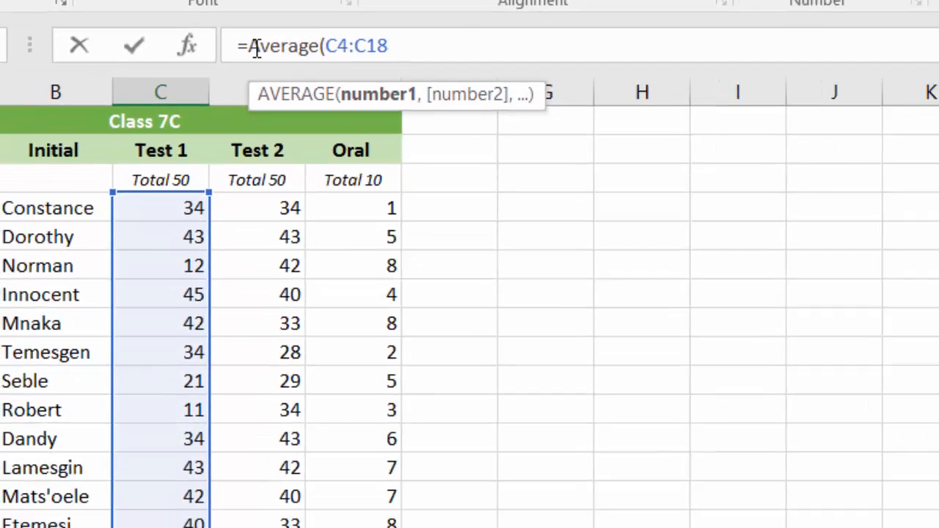
type(")")
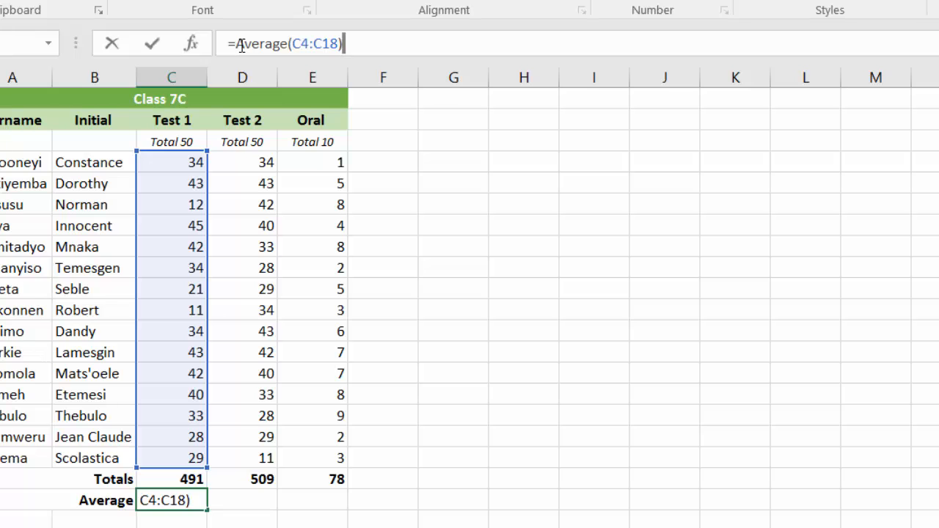
key("Return")
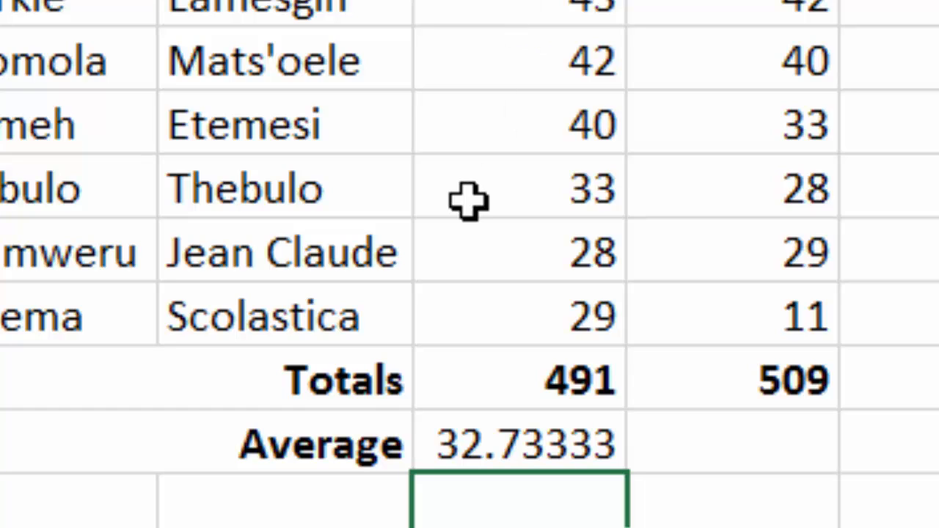
Format the Test 1 average in C20 as a Number with 2 decimal places.
left_click(518, 452)
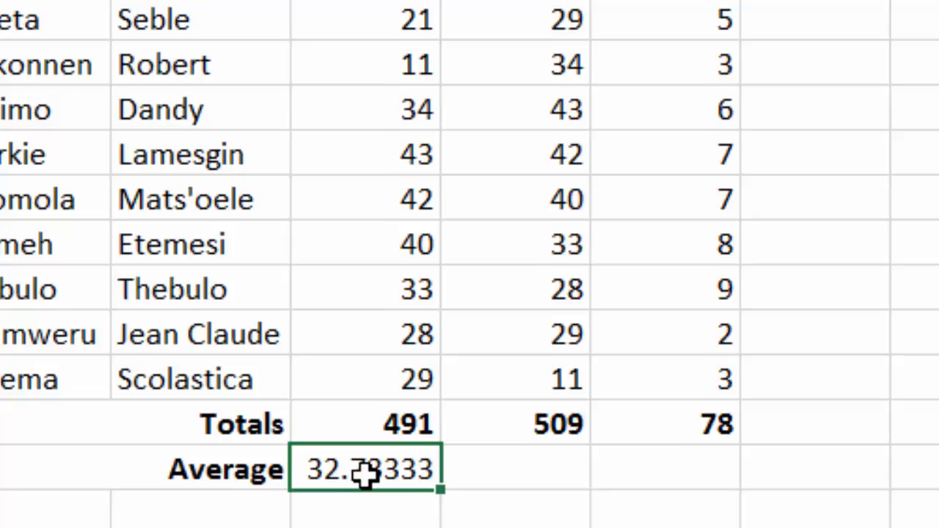
right_click(518, 453)
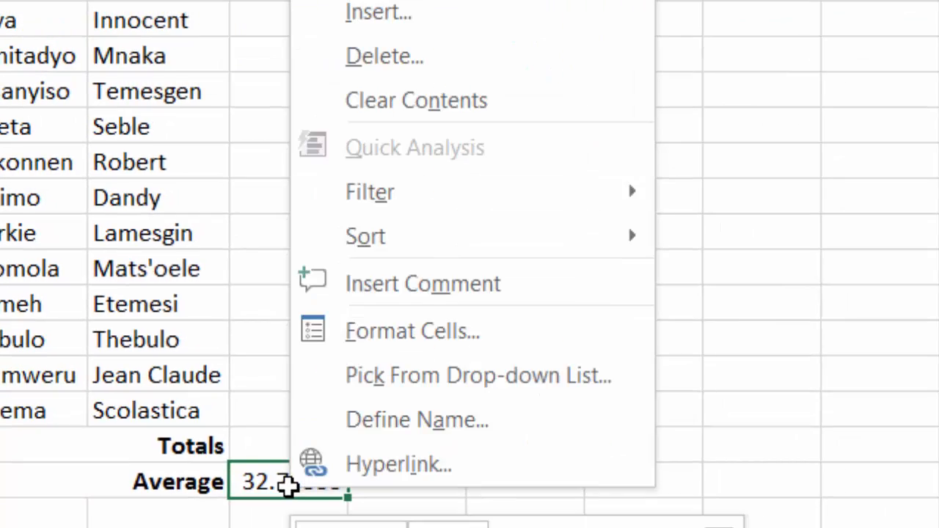
left_click(451, 336)
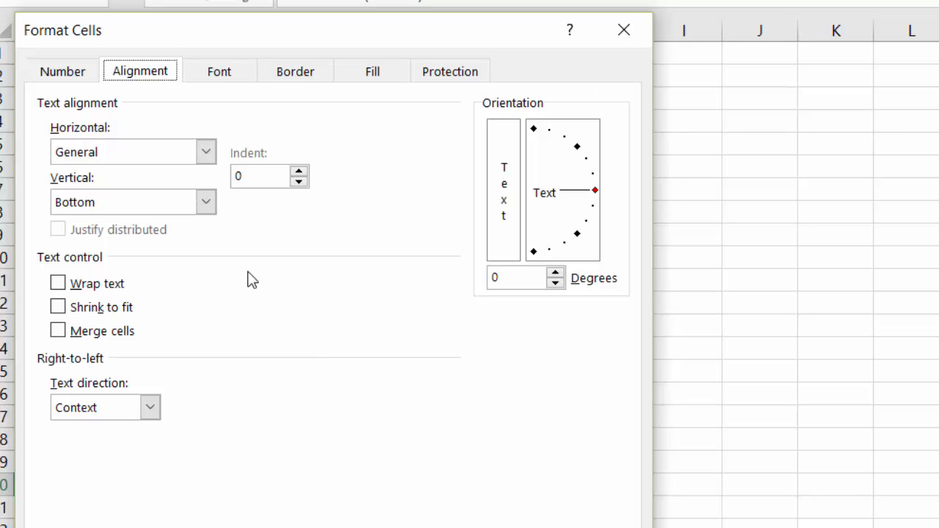
left_click(53, 76)
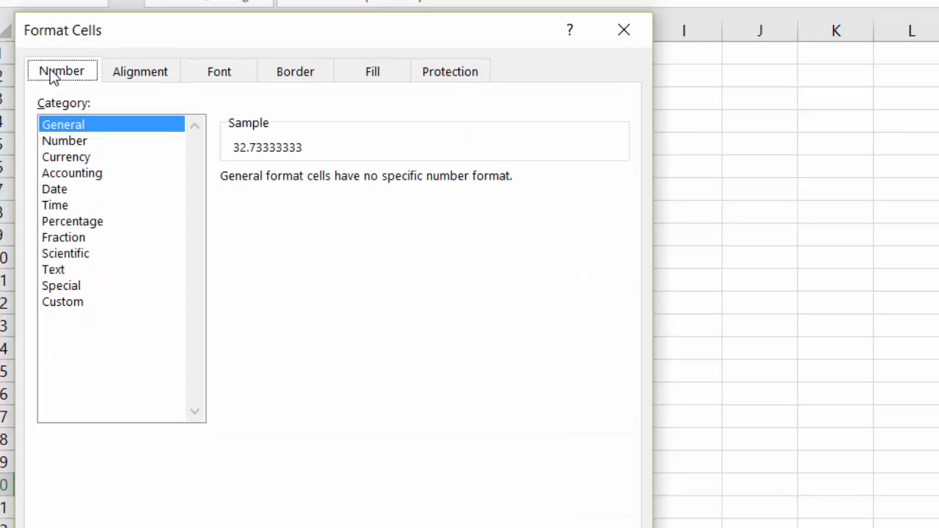
left_click(68, 142)
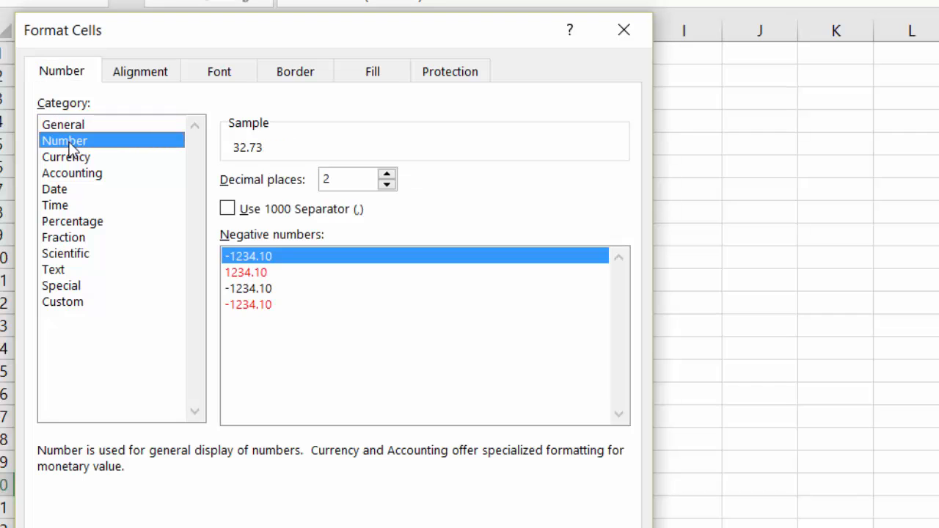
left_click(351, 180)
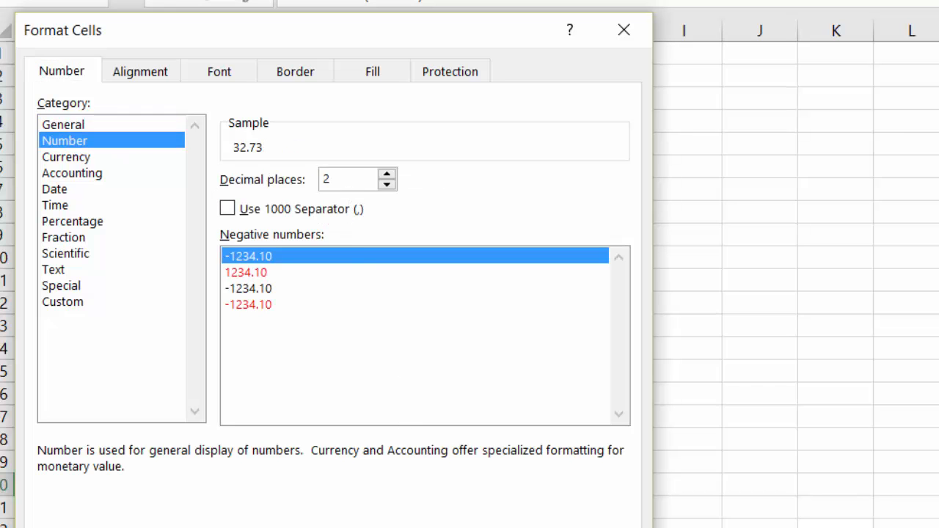
key("Return")
left_click(562, 421)
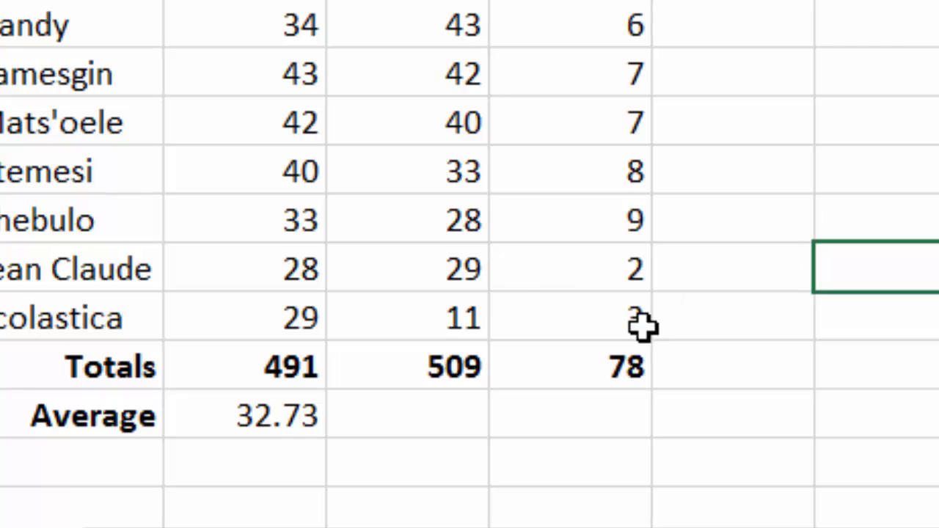
Fill the average formula from C20 across to D20 and E20 for Test 2 and Oral.
left_click(301, 416)
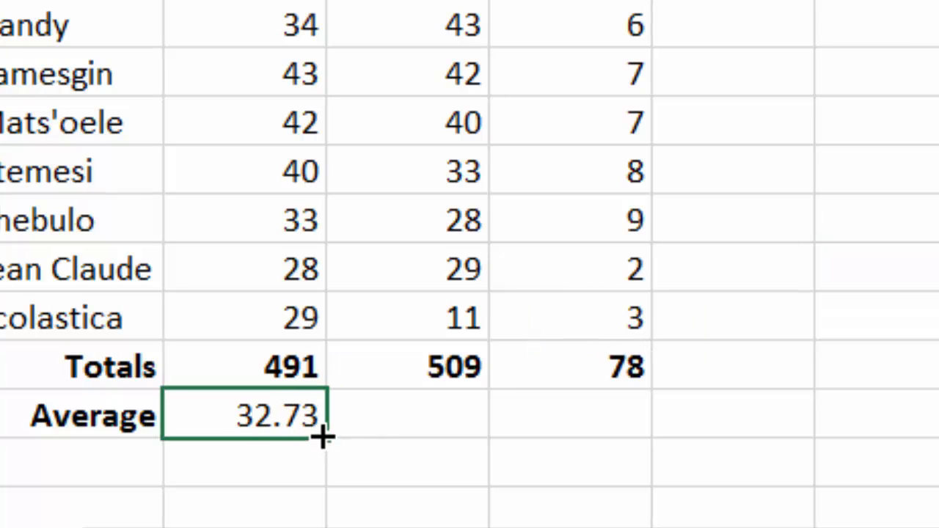
left_click_drag(321, 434, 612, 420)
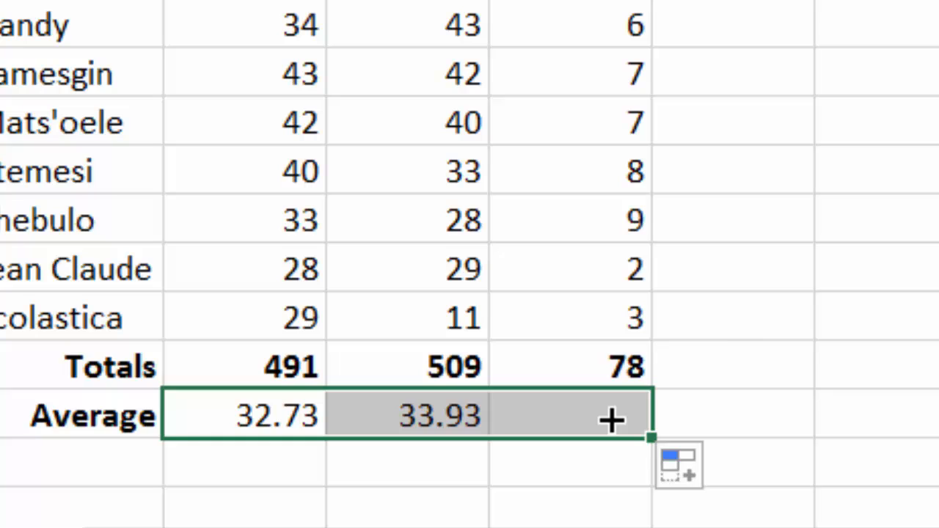
left_click(756, 361)
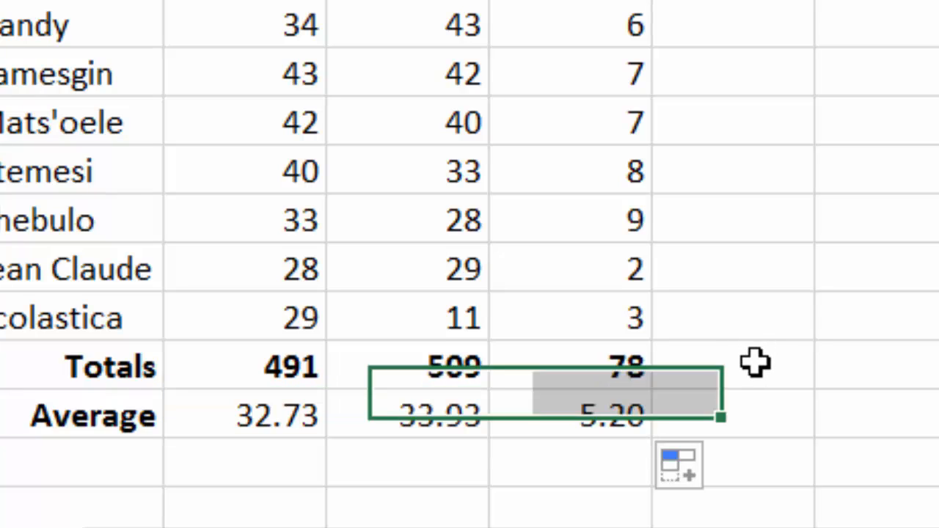
Check the copied formulas in D20 and E20, and make the averages in C20:E20 bold.
left_click(437, 416)
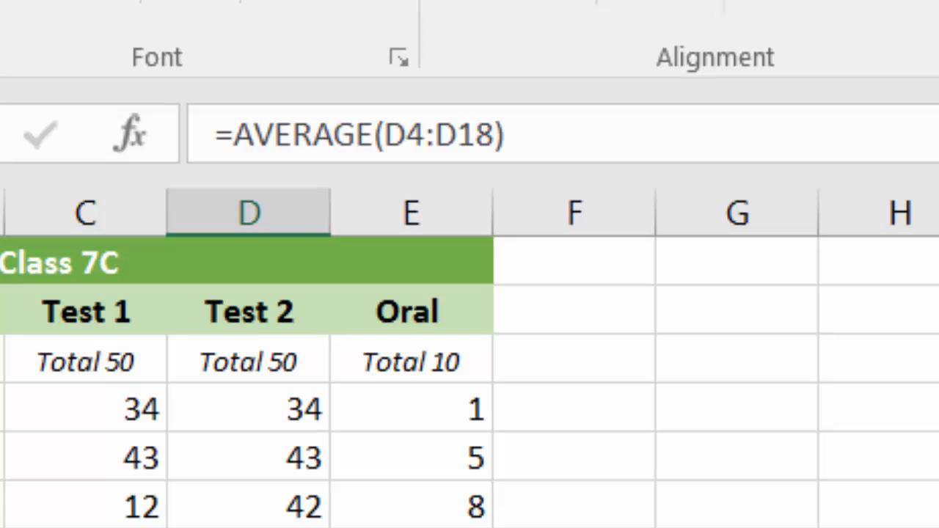
key("Right")
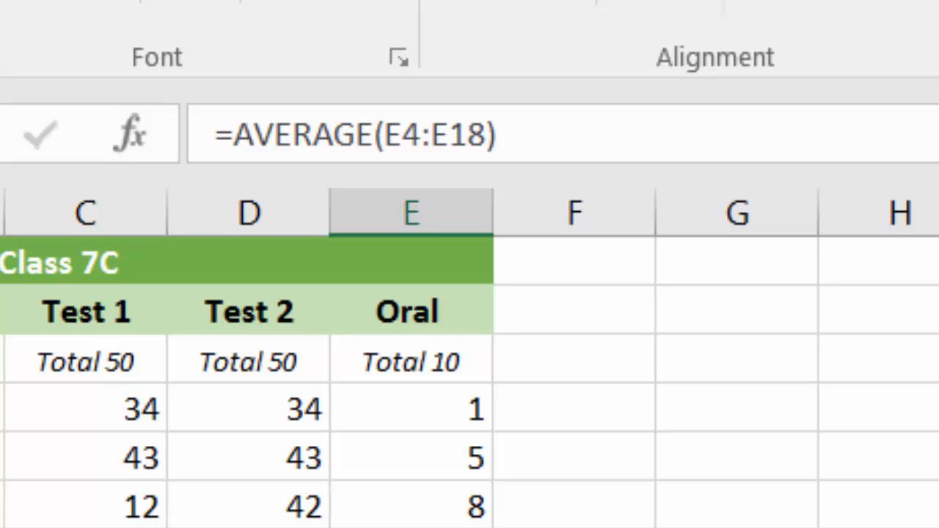
left_click_drag(86, 527, 411, 527)
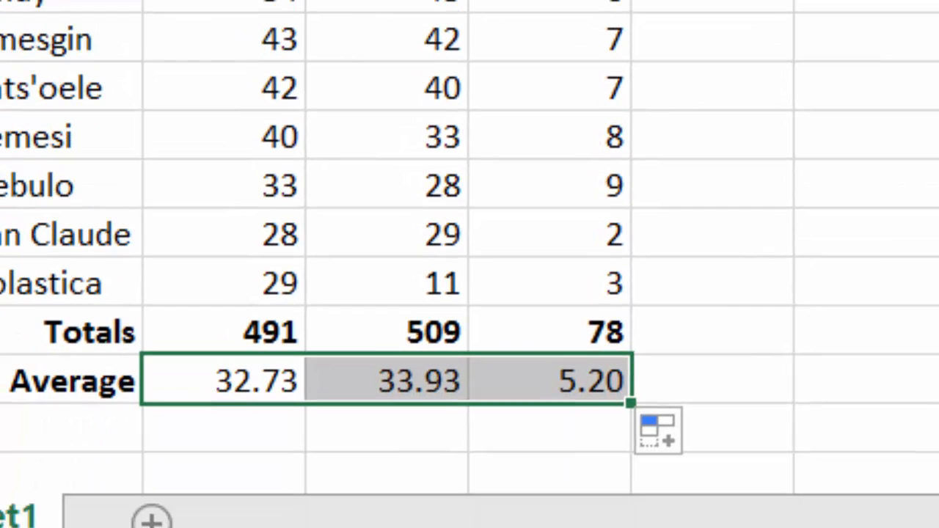
key("ctrl+b")
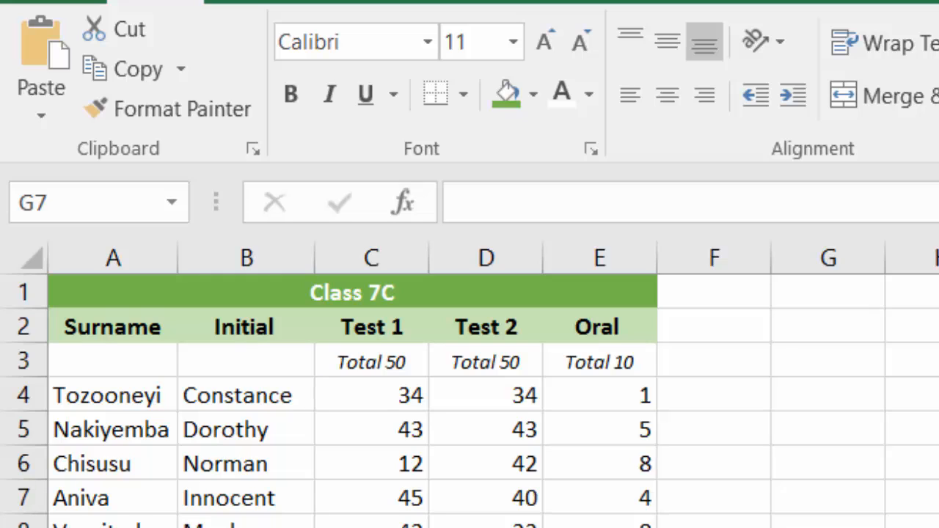
Enter the formula =Average(c4:e4) in cell F4 to average the first student's Test 1, Test 2 and Oral marks.
left_click(704, 395)
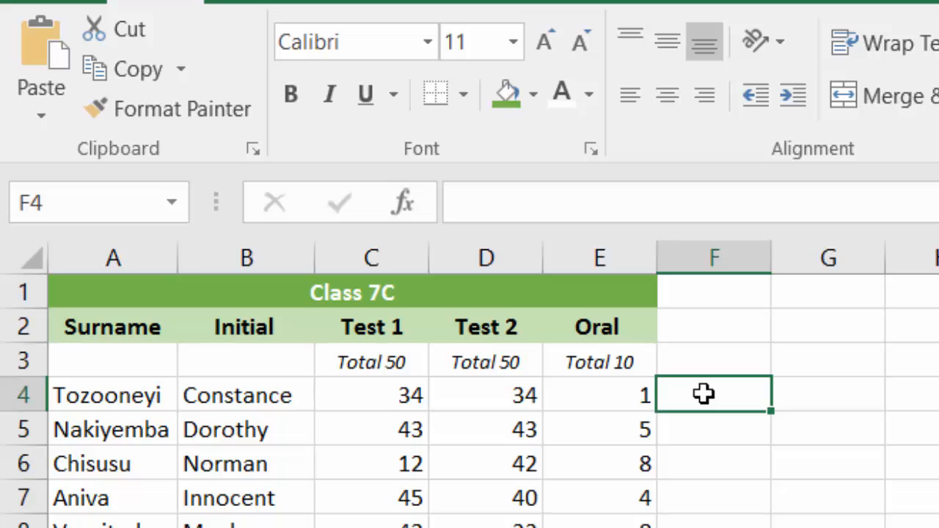
type("=A")
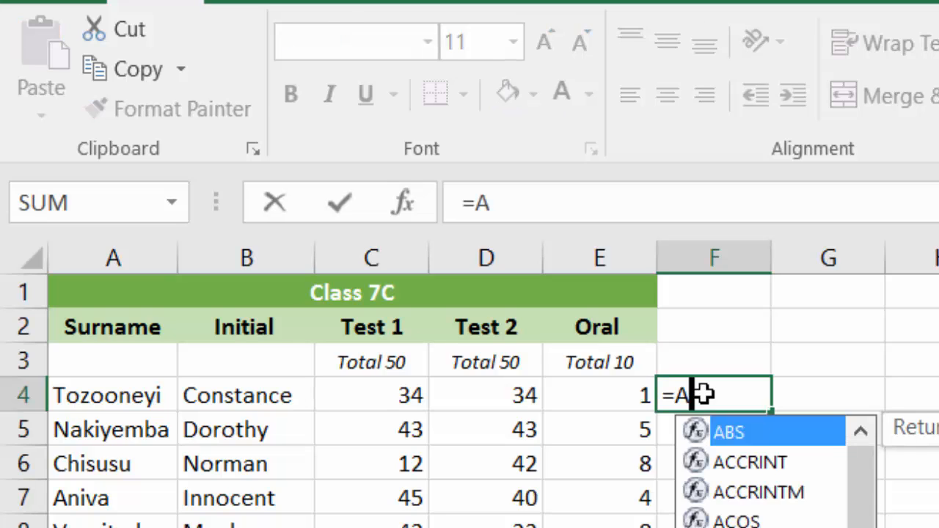
type("verage")
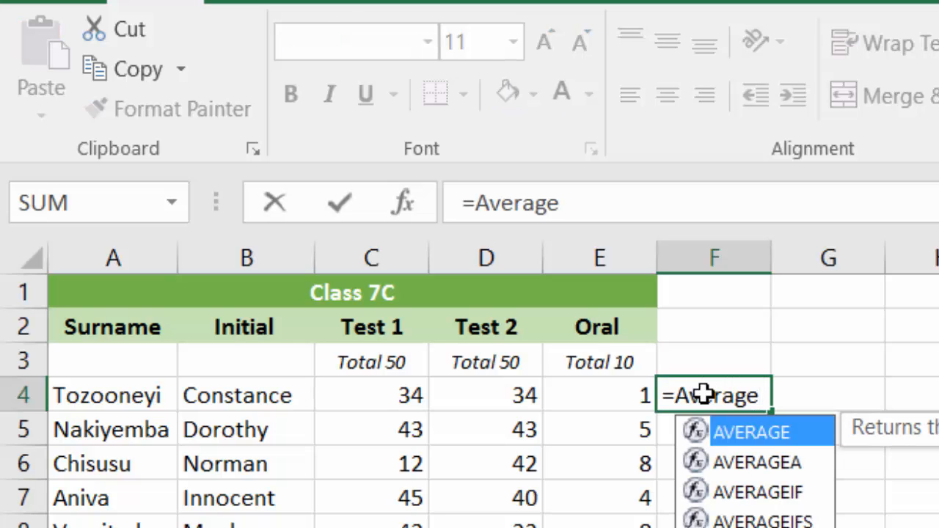
type("(")
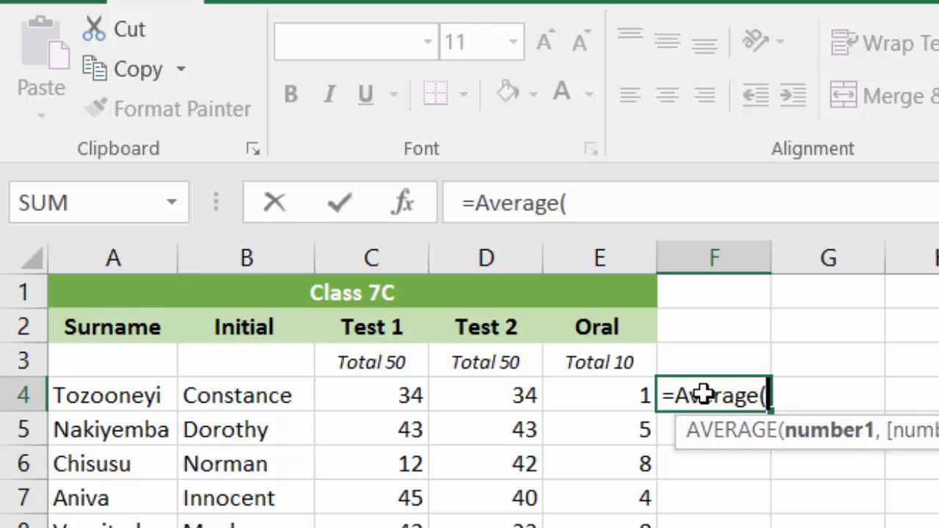
type("c")
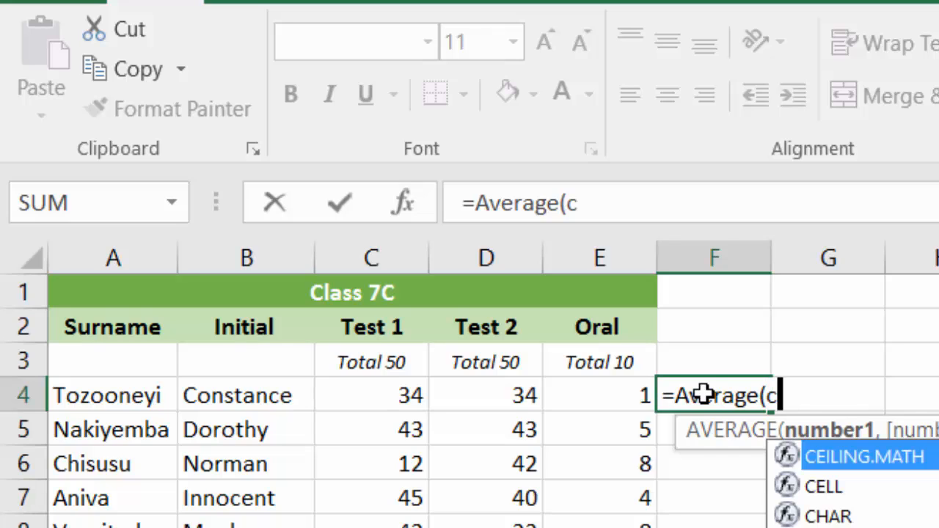
type("4:")
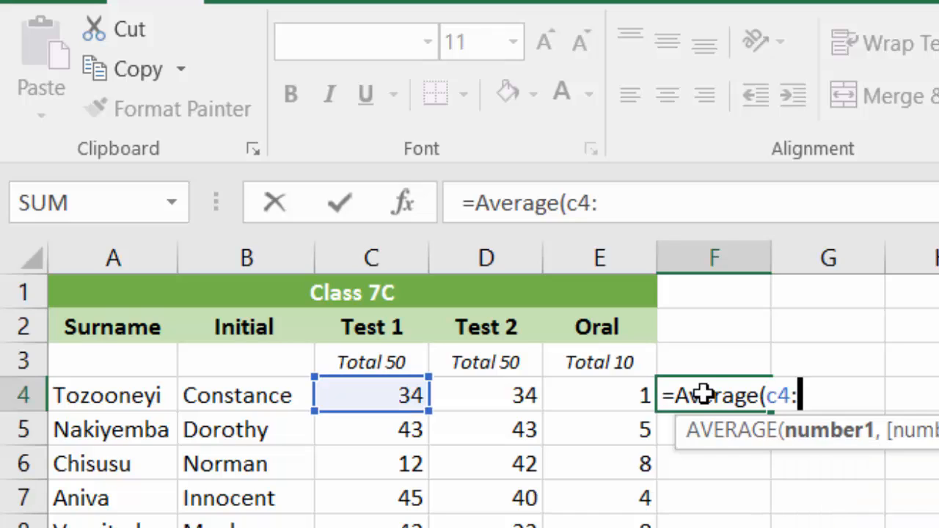
type("e4")
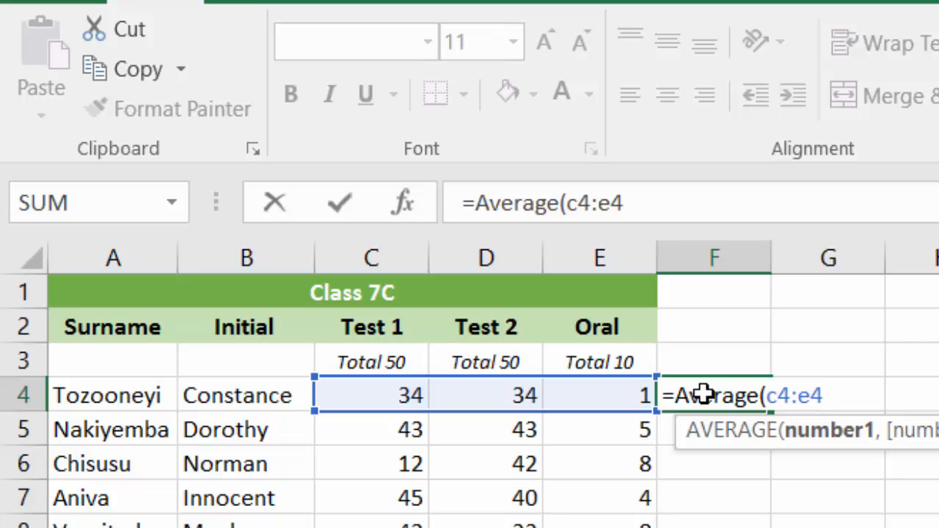
type(")")
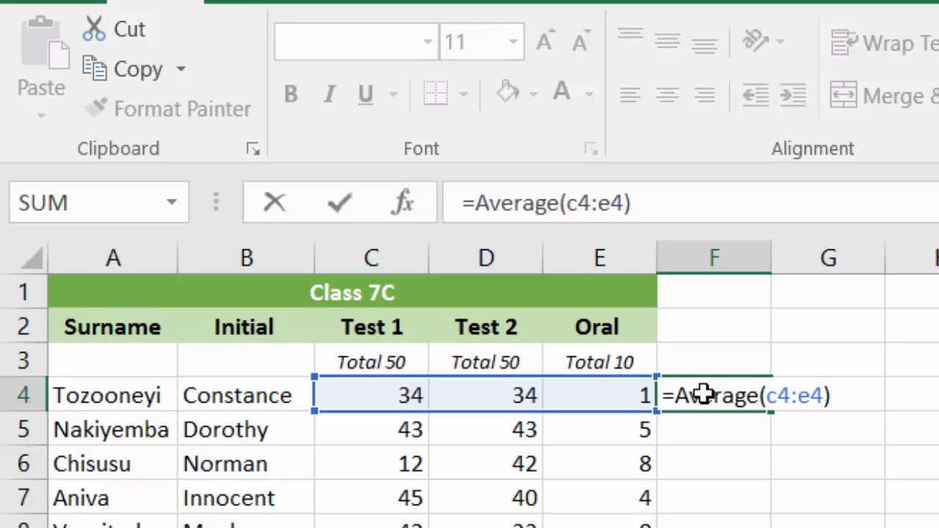
key("Return")
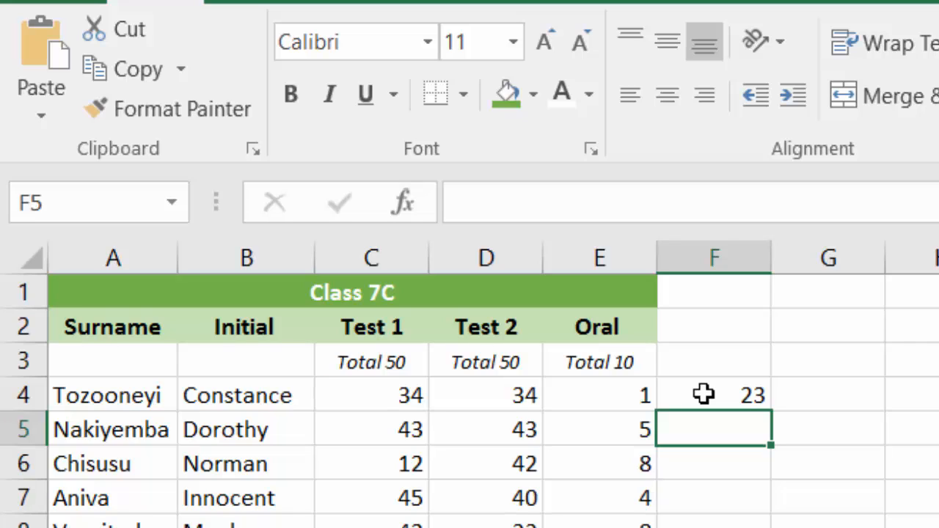
Fill the average formula from F4 down to F18 for all the remaining students.
left_click(703, 395)
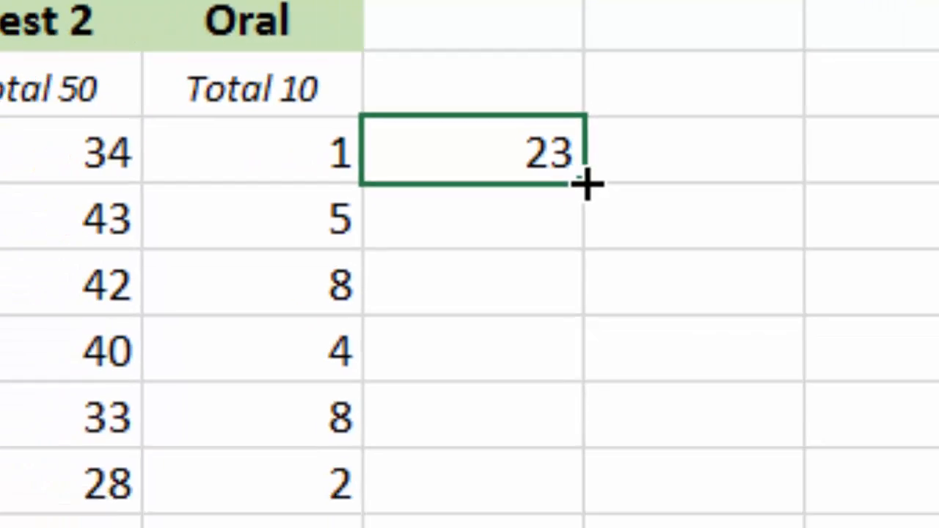
left_click_drag(591, 269, 577, 439)
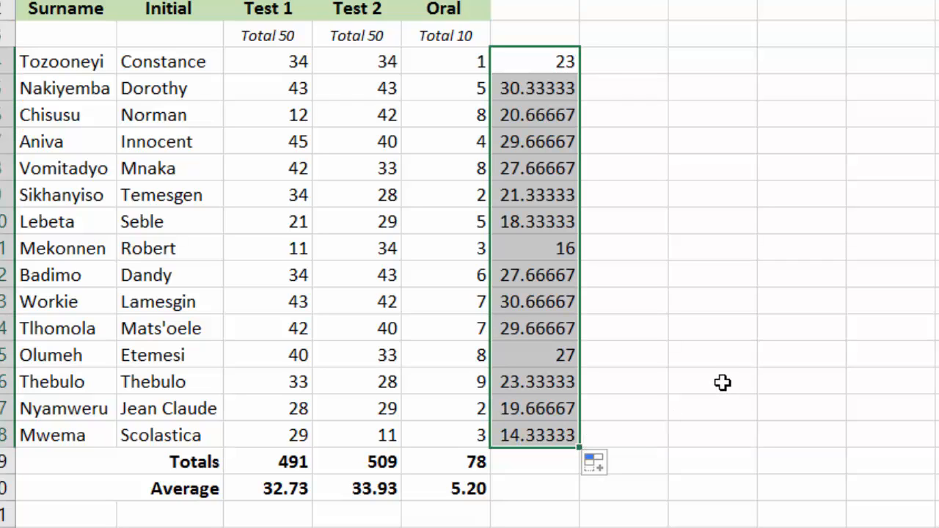